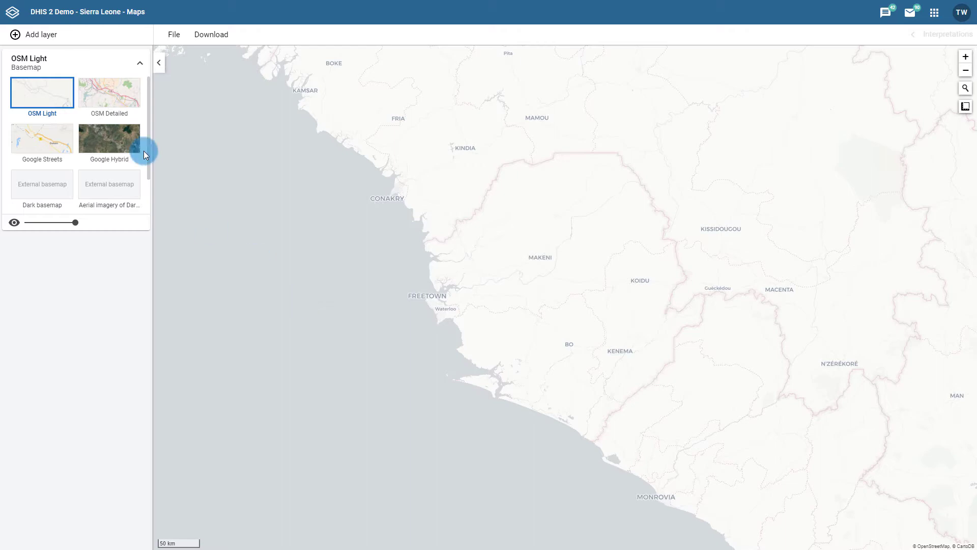
Start a new thematic layer using the Immunization indicator group and the BCG Coverage <1y indicator
click(54, 35)
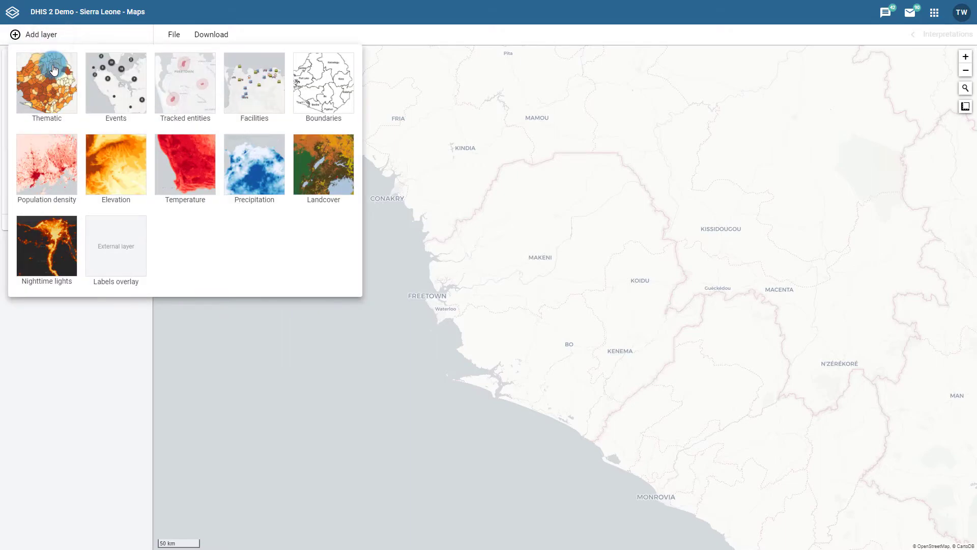
click(54, 69)
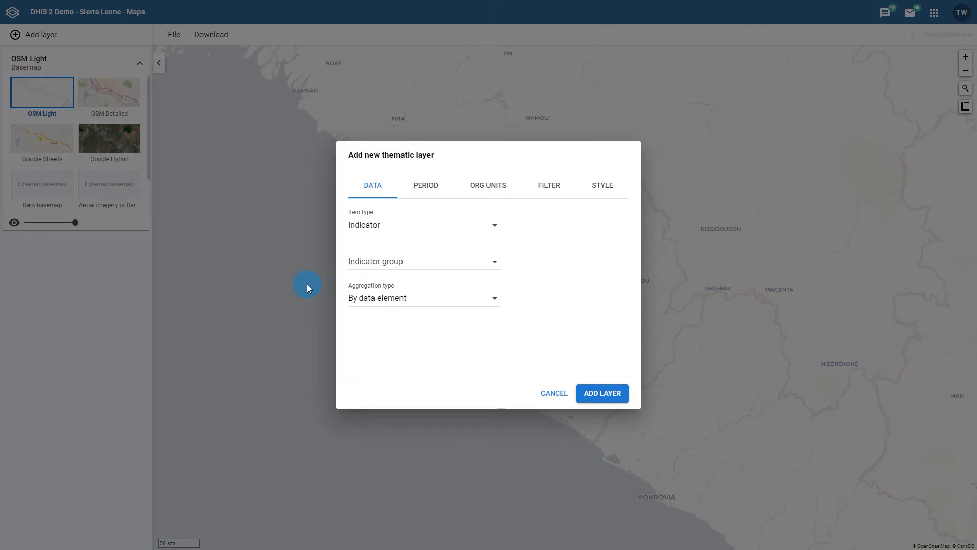
click(405, 260)
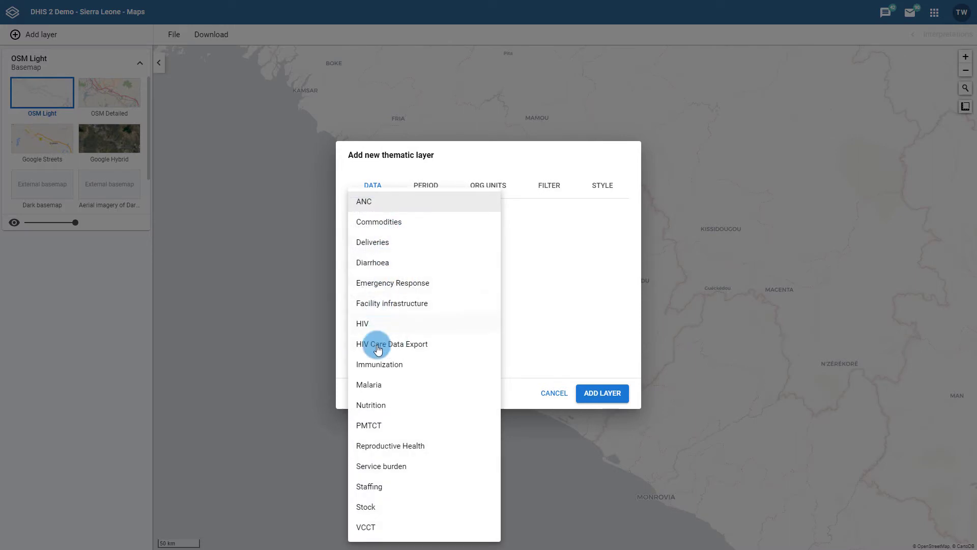
click(379, 365)
click(377, 295)
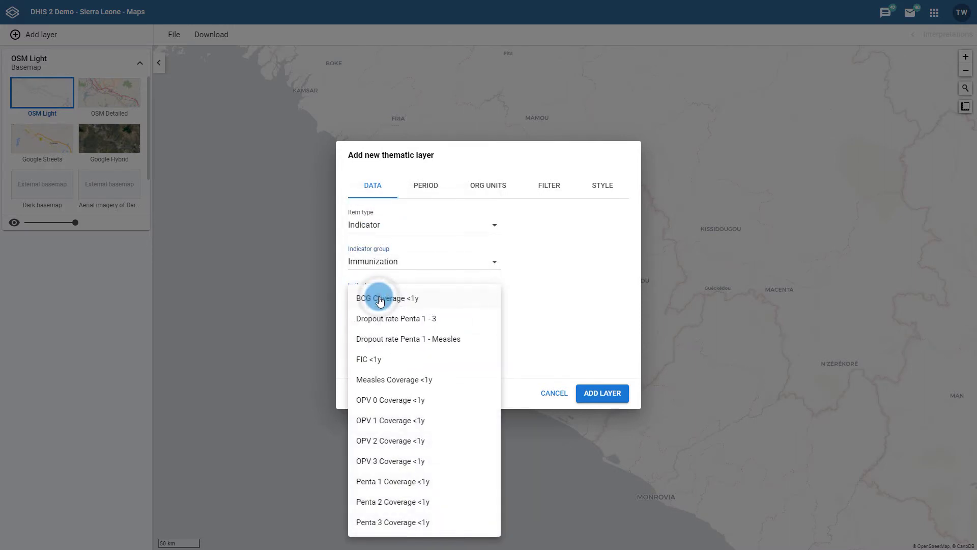
click(377, 295)
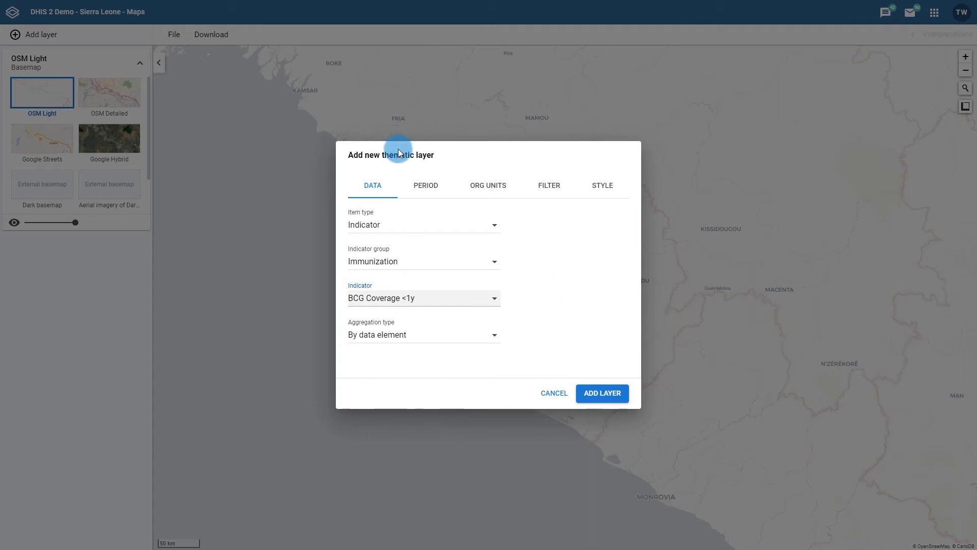
Set the thematic layer's relative period to Last 6 months
click(422, 186)
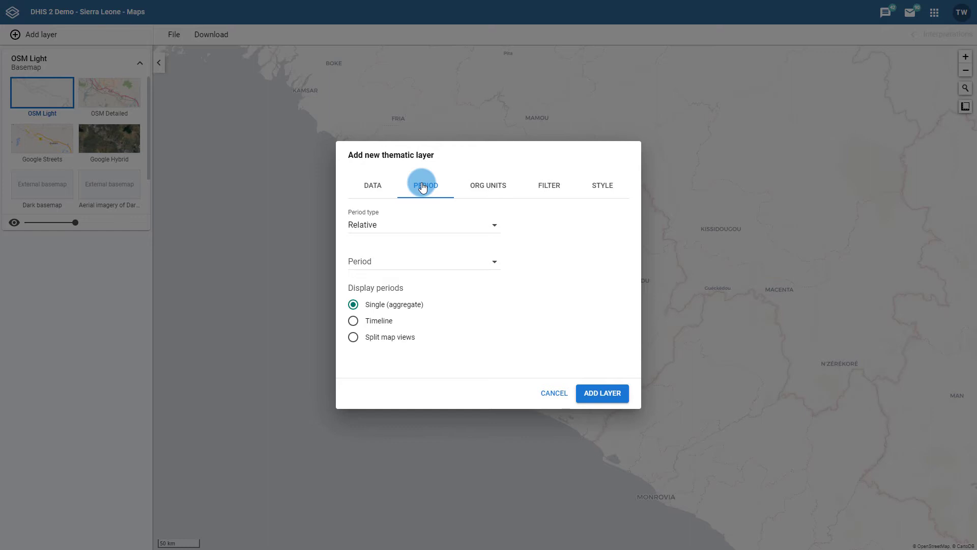
click(386, 260)
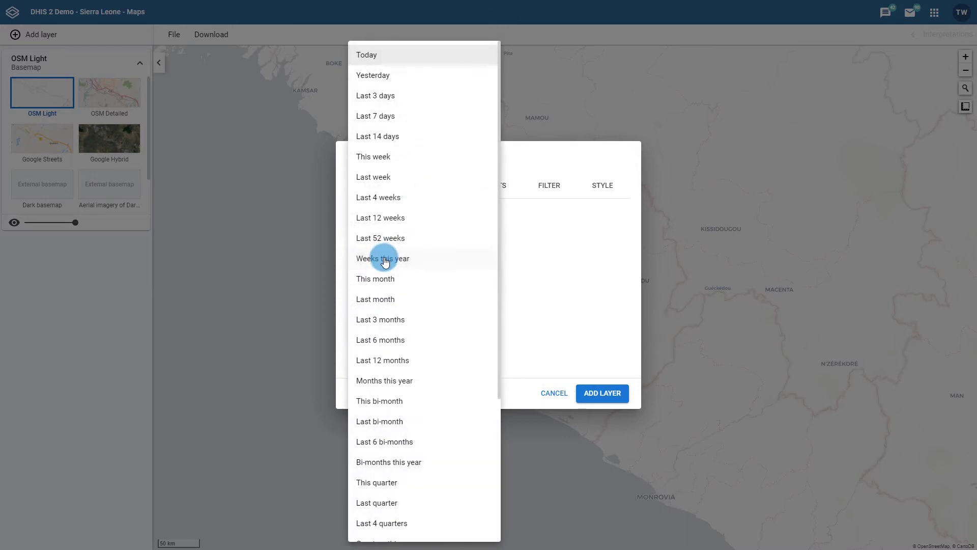
click(389, 343)
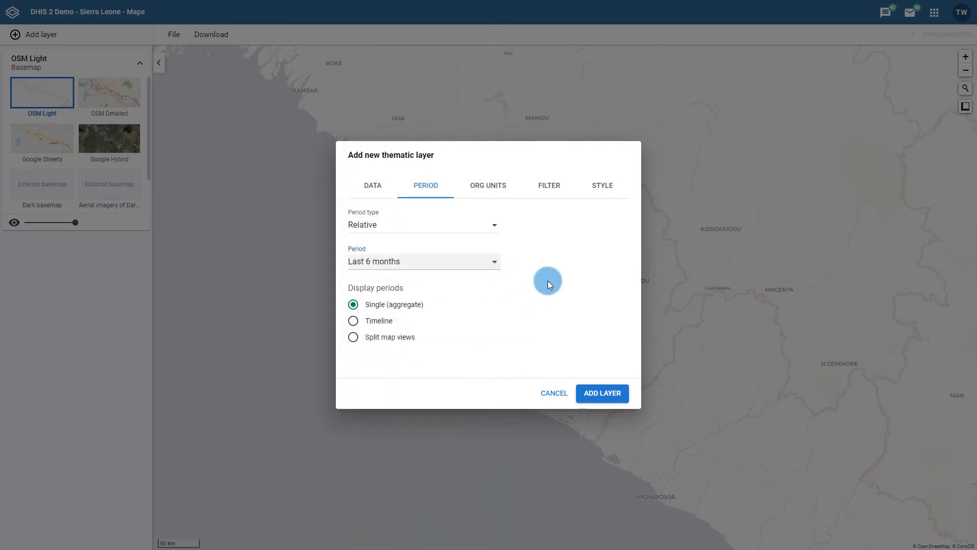
Review the new layer's org unit, filter, style and period settings, and add it to the map with the single aggregate display
click(493, 193)
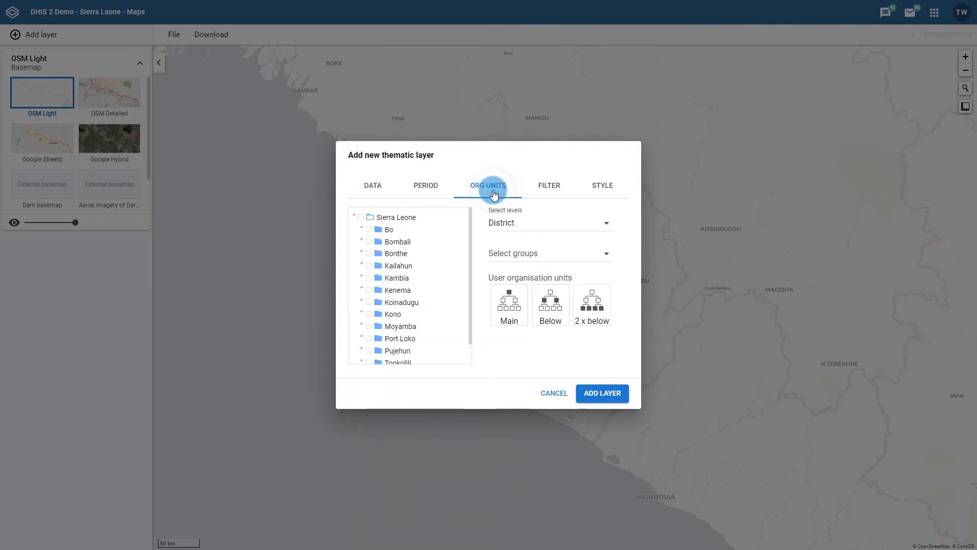
click(561, 183)
click(596, 185)
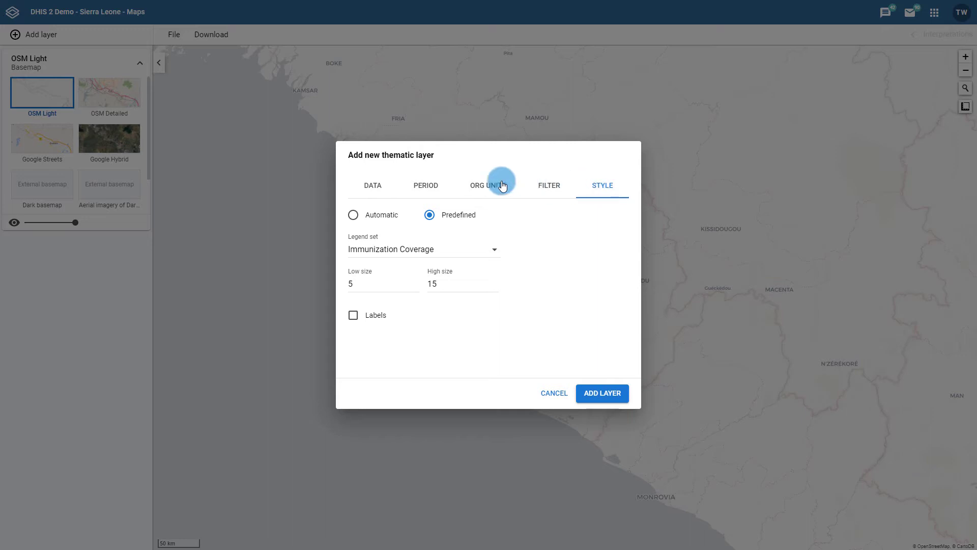
click(427, 187)
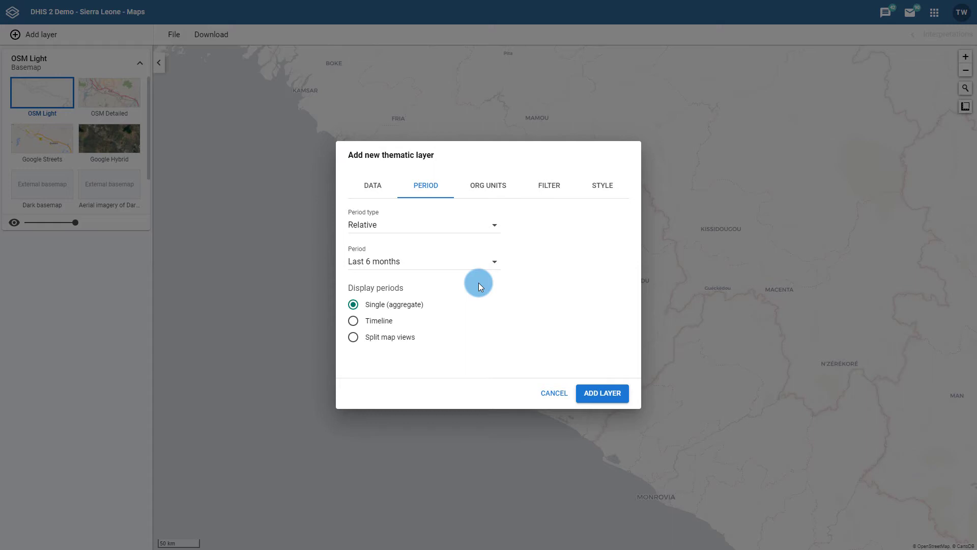
click(595, 392)
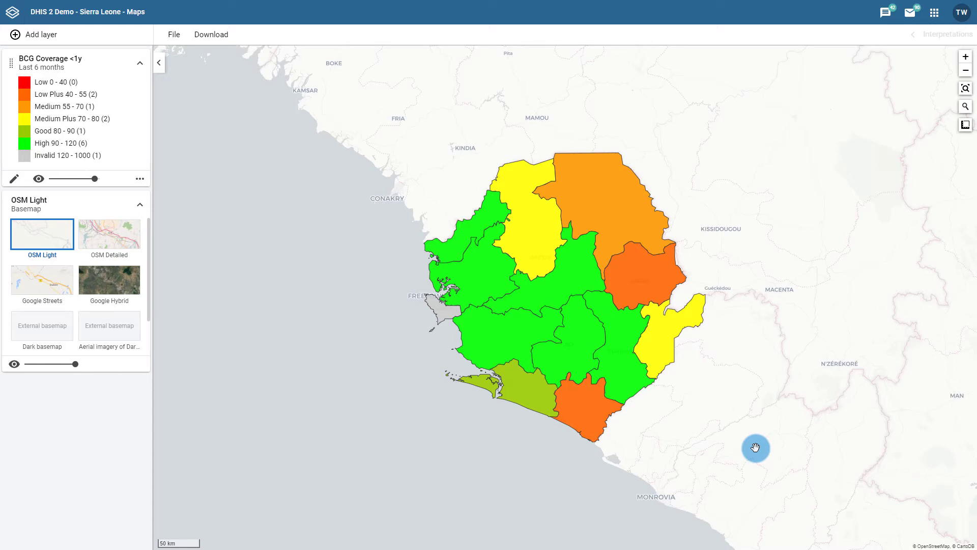
Edit the BCG Coverage layer to display its periods as split map views and update it
click(13, 179)
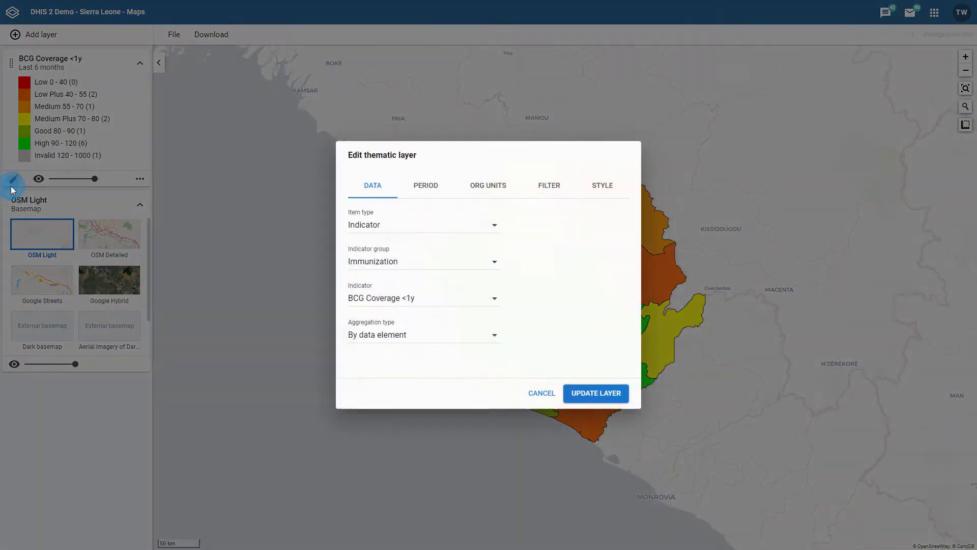
click(422, 196)
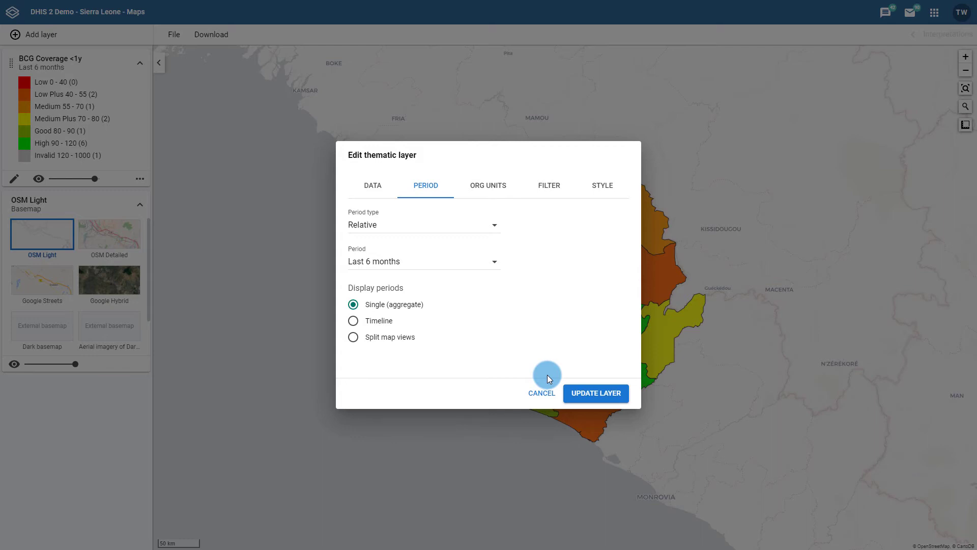
click(391, 338)
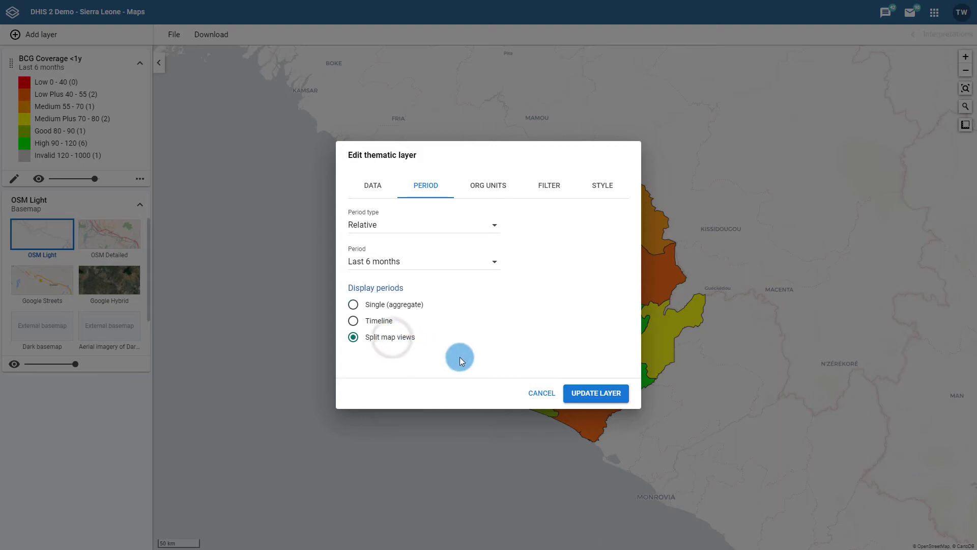
click(594, 393)
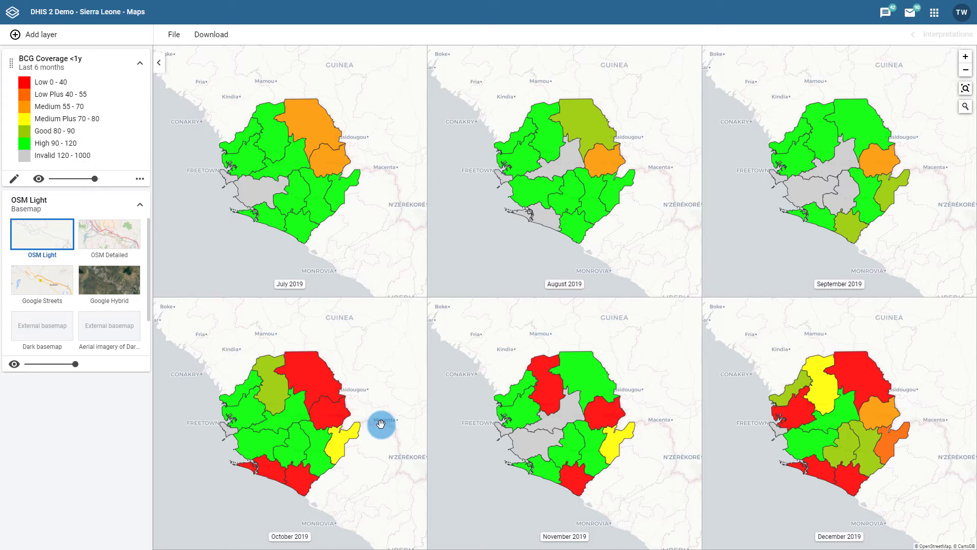
Inspect the BCG coverage of Kono in July and compare Koinadugu's coverage across the monthly maps
mouse_move(333, 153)
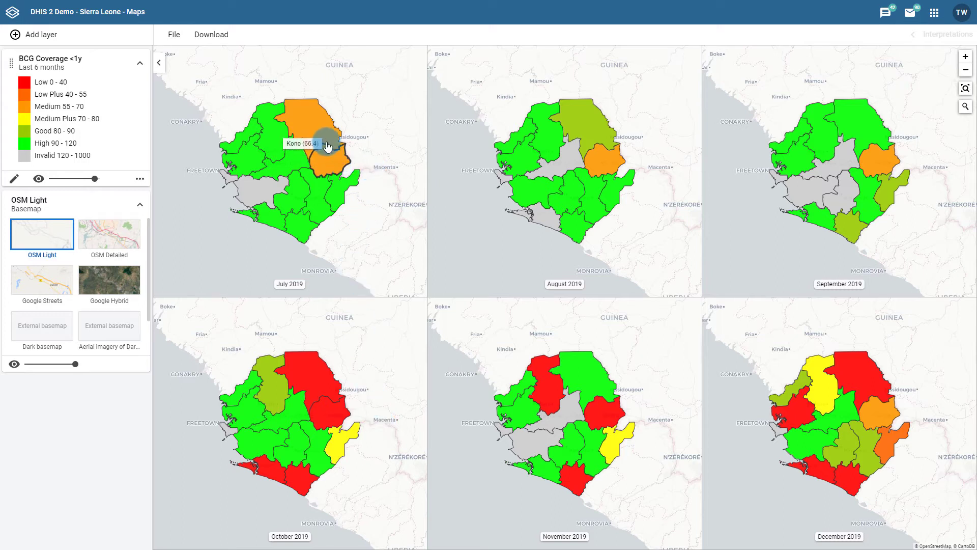
mouse_move(327, 131)
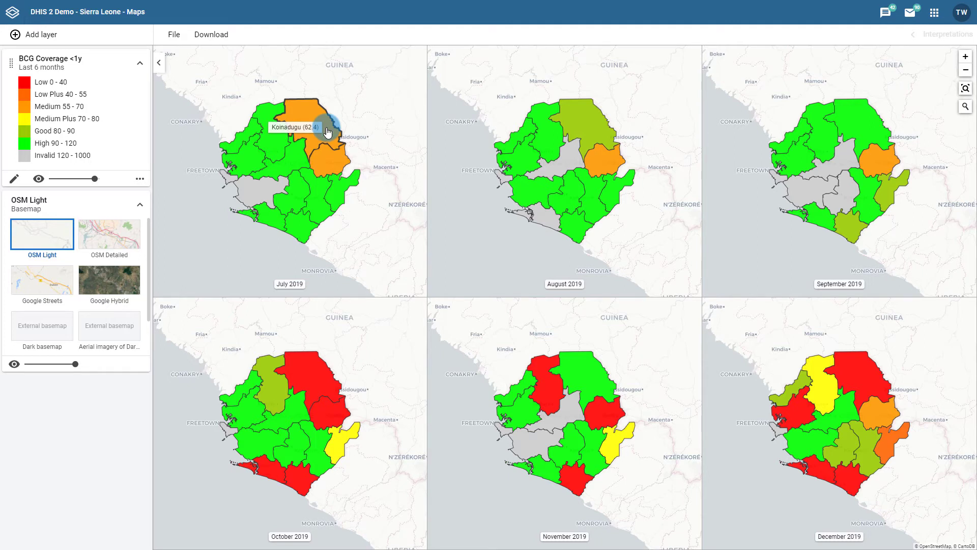
mouse_move(578, 129)
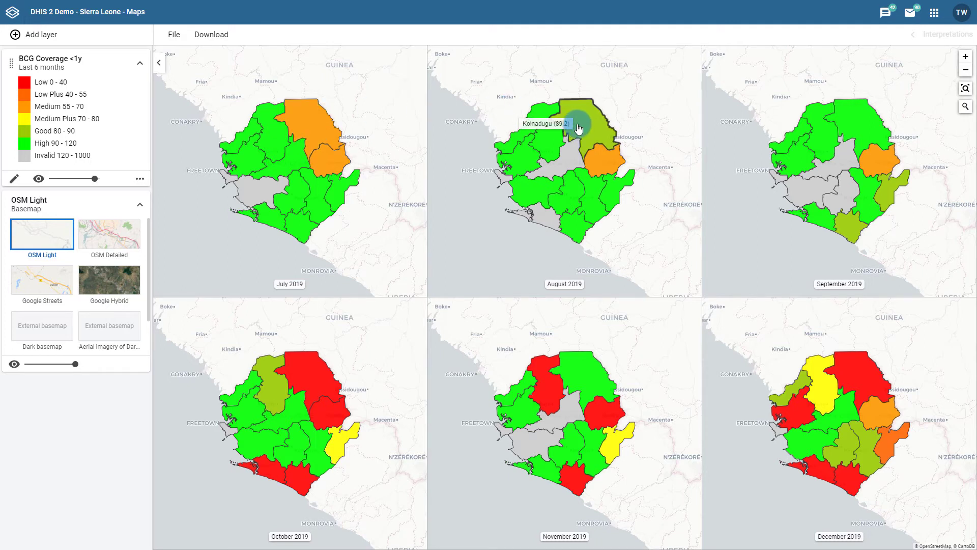
mouse_move(849, 128)
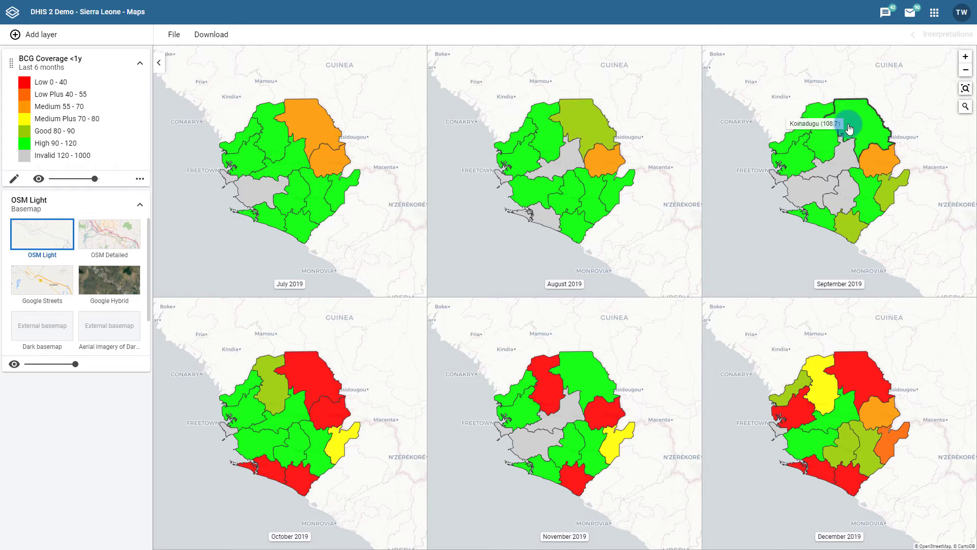
mouse_move(299, 387)
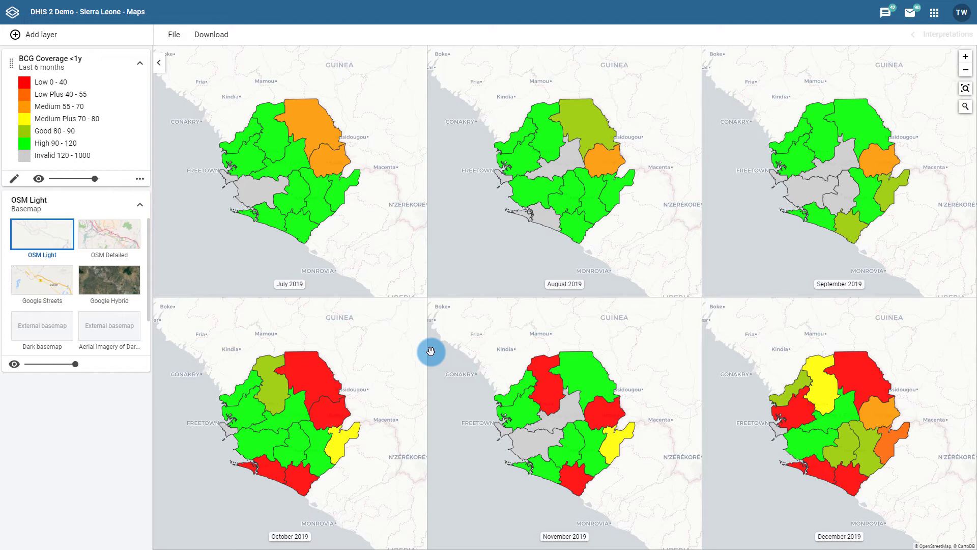
Drill down one level into the Koinadugu district from the August 2019 map
click(967, 73)
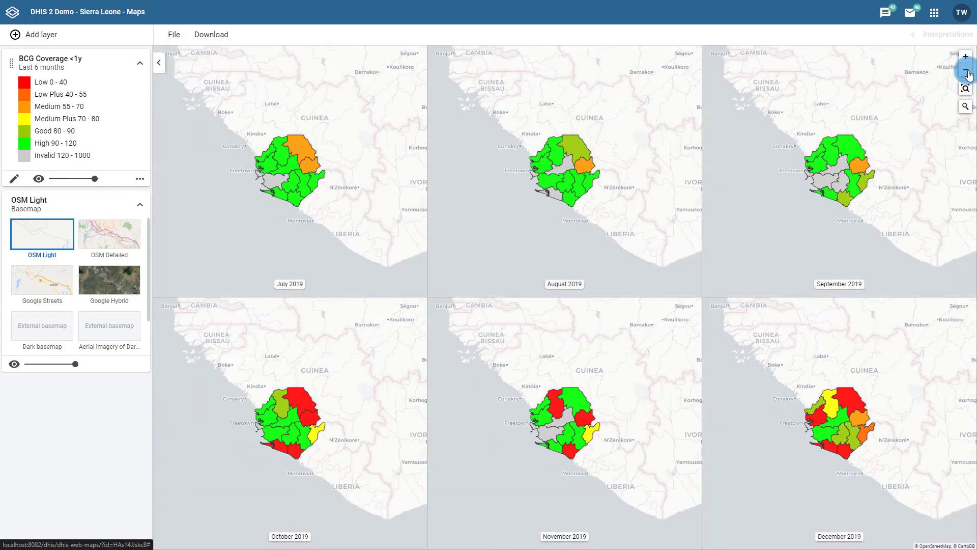
right_click(571, 144)
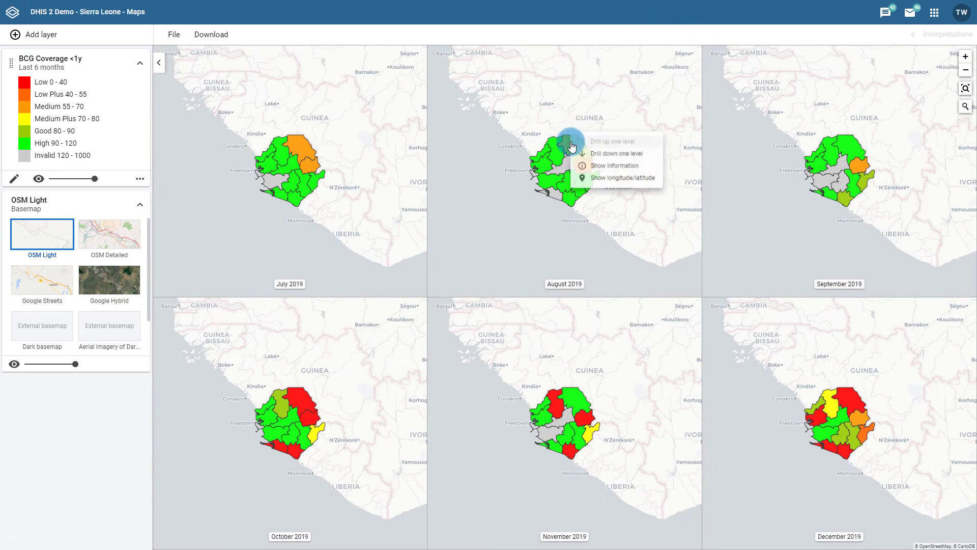
click(610, 154)
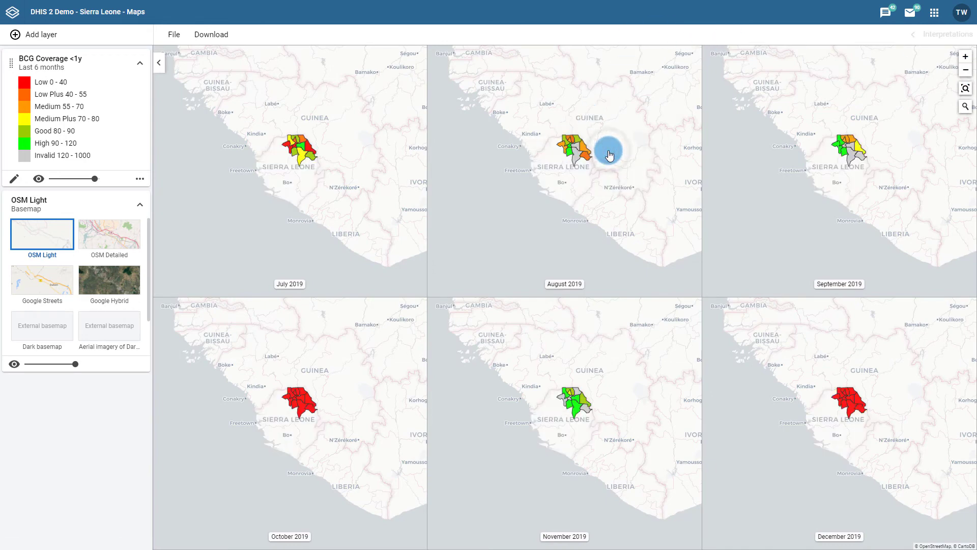
click(967, 60)
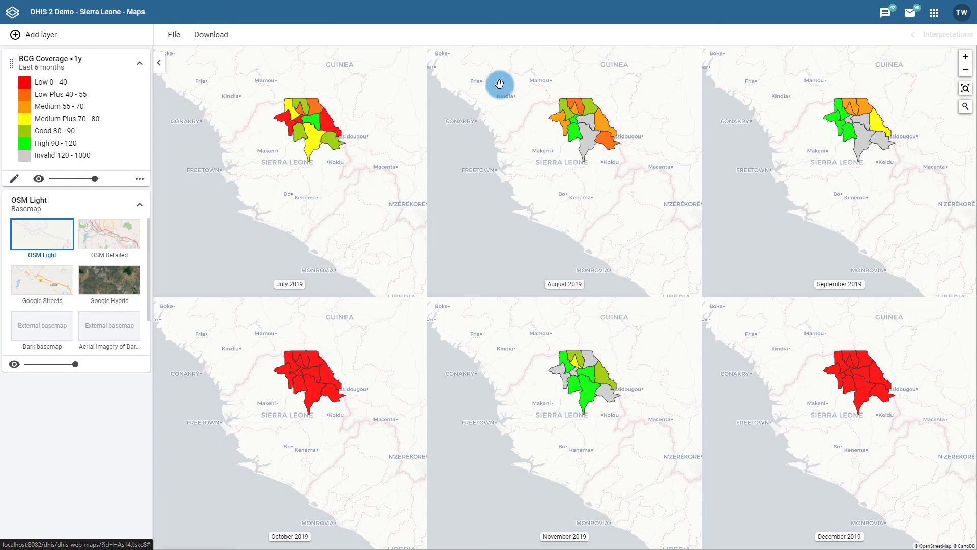
Check whether other layers can be added, and change the BCG Coverage layer's period display to Timeline
mouse_move(64, 35)
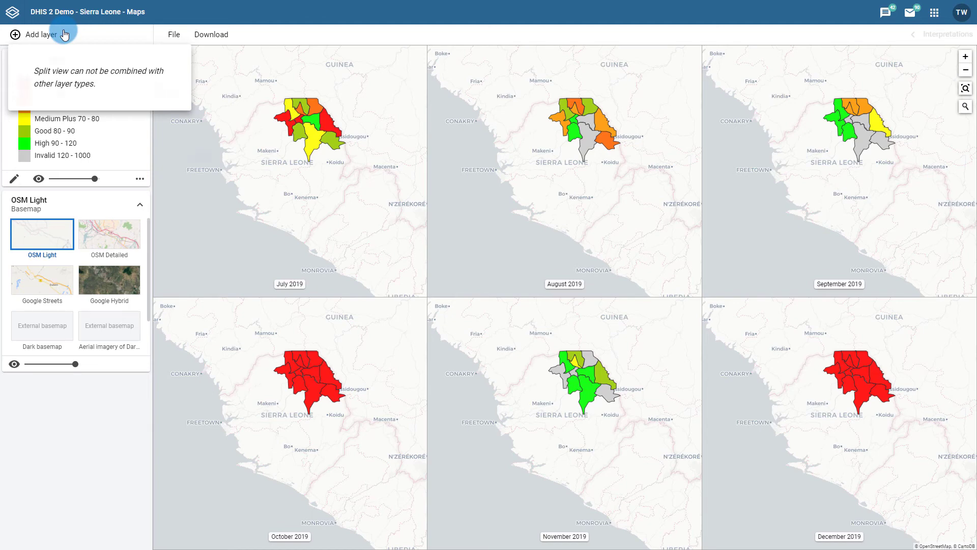
click(197, 163)
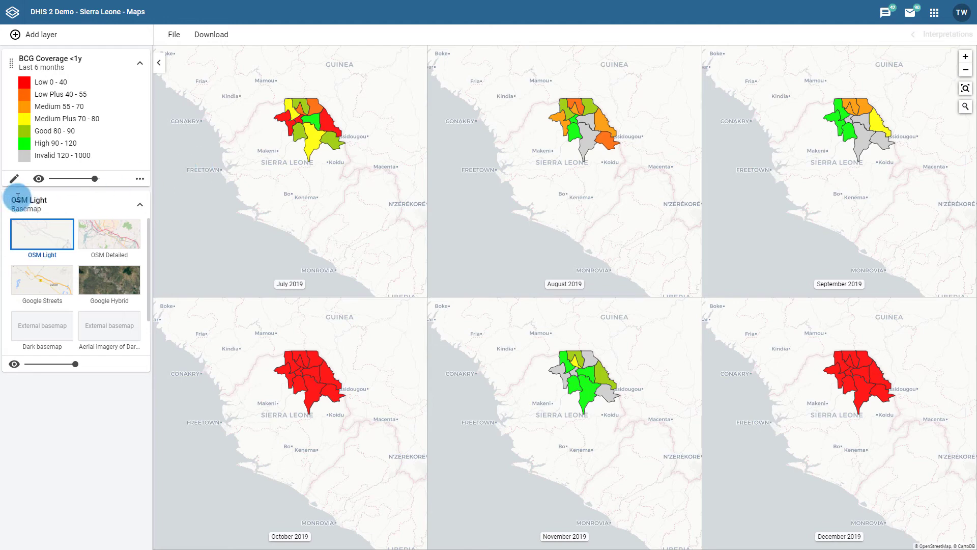
click(14, 178)
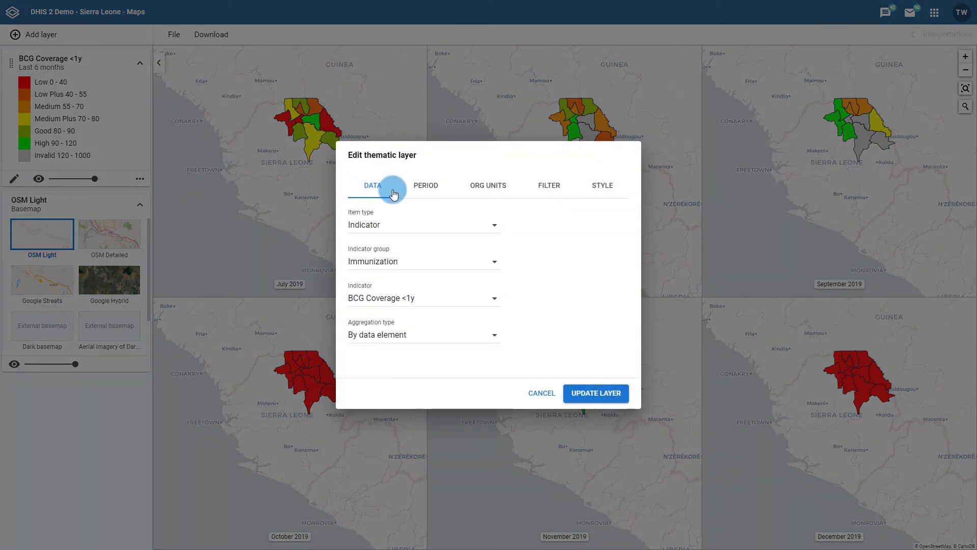
click(426, 187)
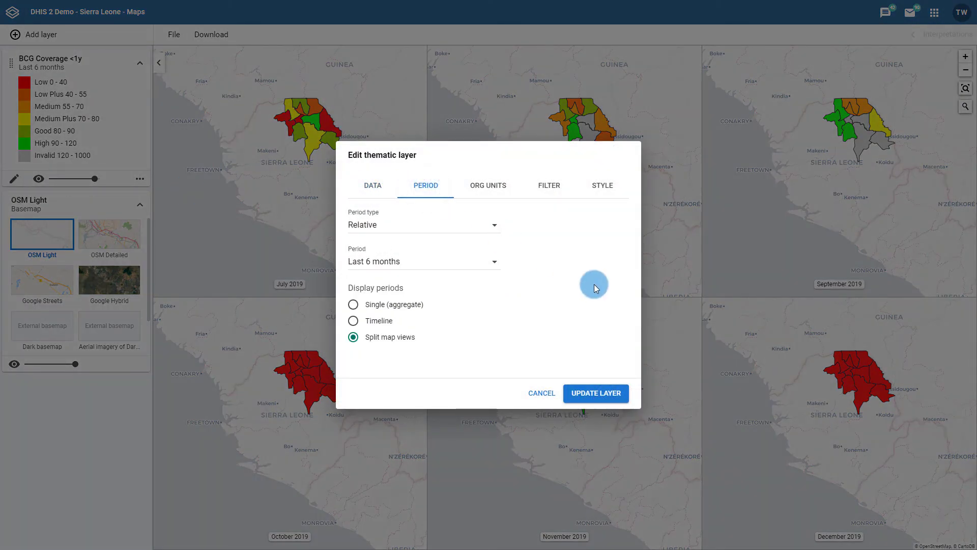
click(374, 320)
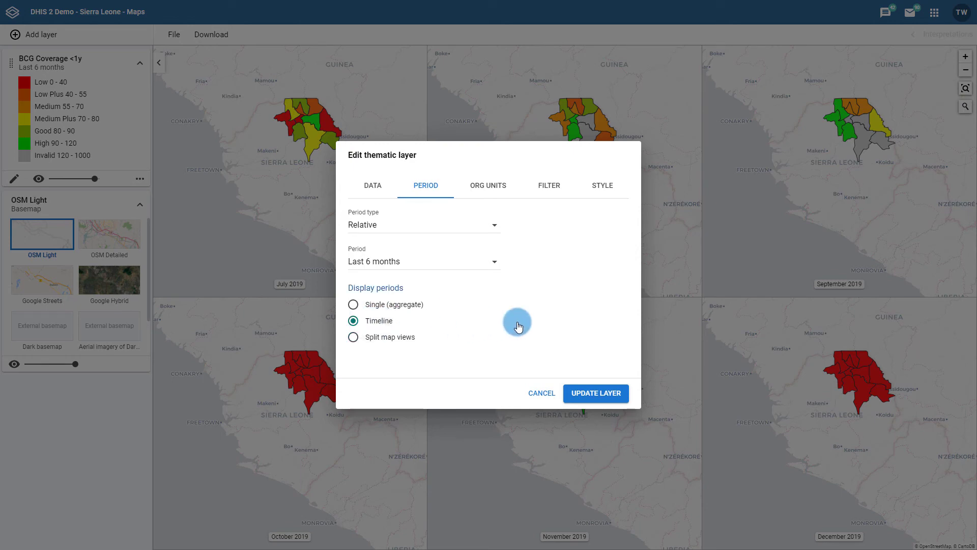
click(584, 391)
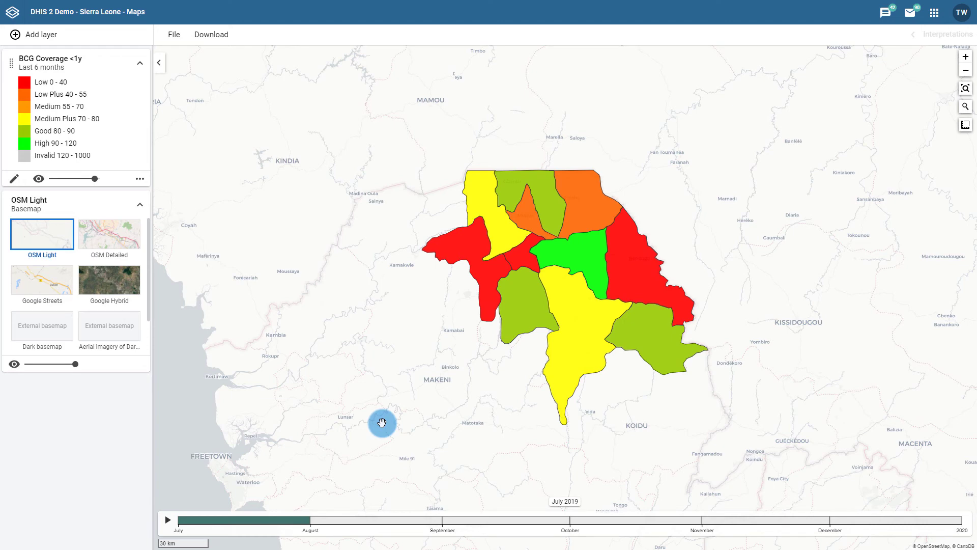
Play the monthly timeline animation and view September, August, October and November 2019 individually
click(167, 520)
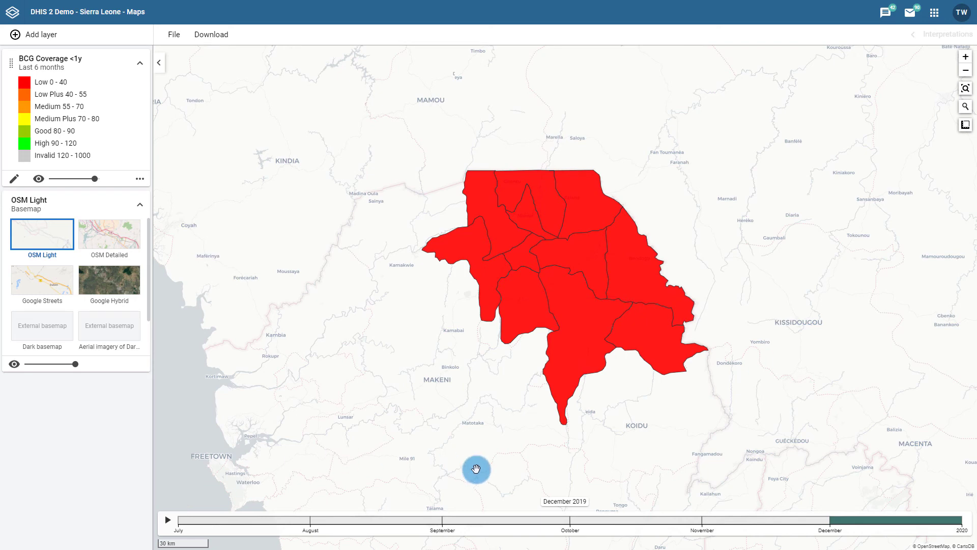
click(512, 519)
click(408, 519)
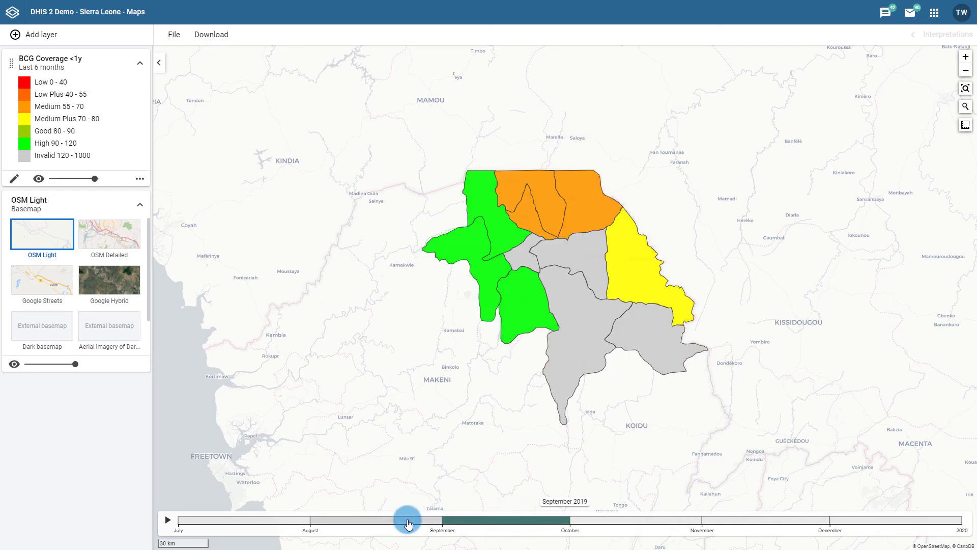
click(624, 528)
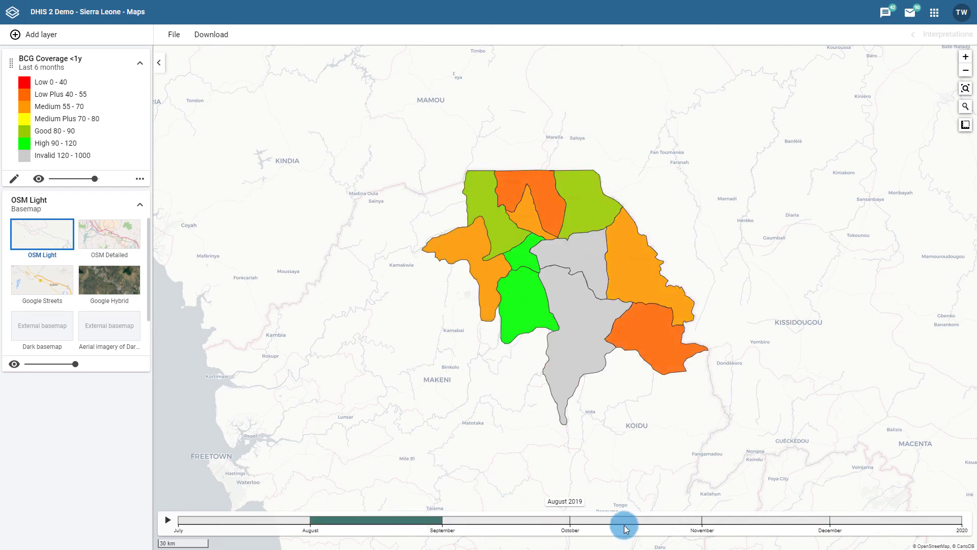
click(624, 525)
click(754, 521)
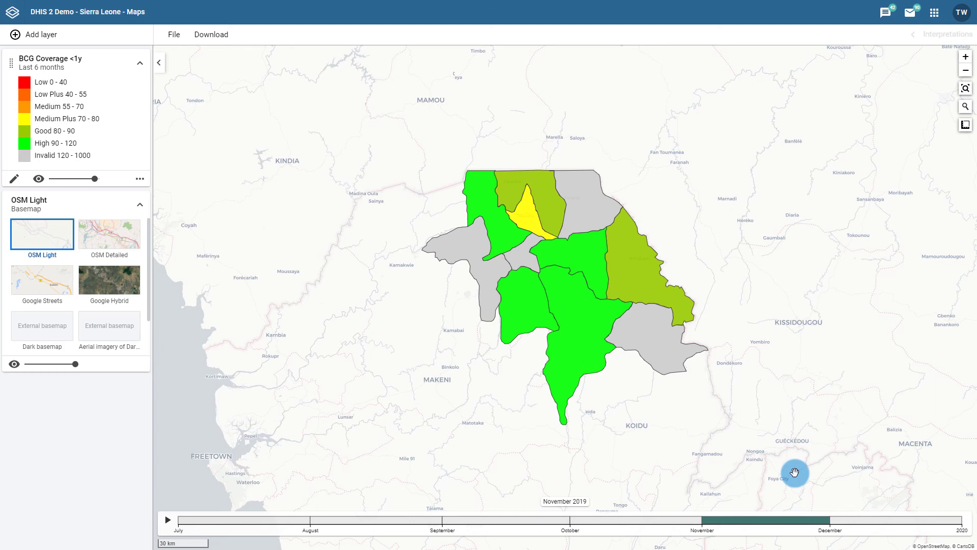
click(43, 36)
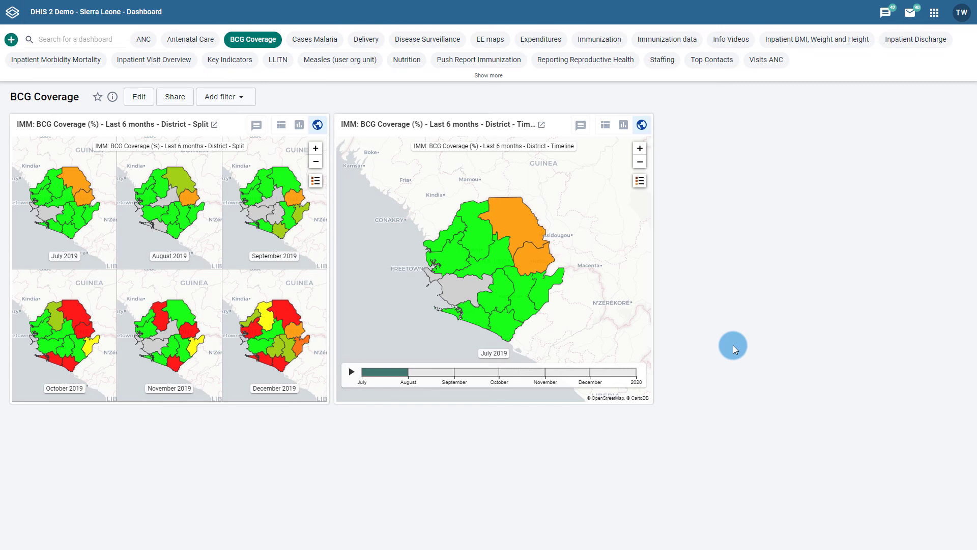
Zoom and pan the split map on the BCG Coverage dashboard to examine the districts across the synchronized monthly maps
click(315, 150)
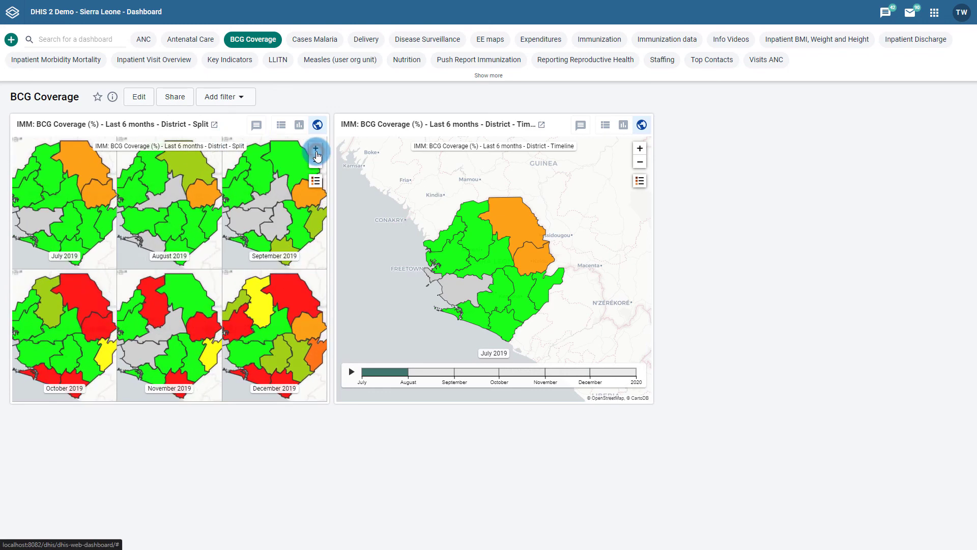
click(316, 162)
mouse_move(154, 212)
mouse_down()
mouse_move(164, 188)
mouse_move(135, 200)
mouse_move(135, 214)
mouse_move(147, 206)
mouse_up()
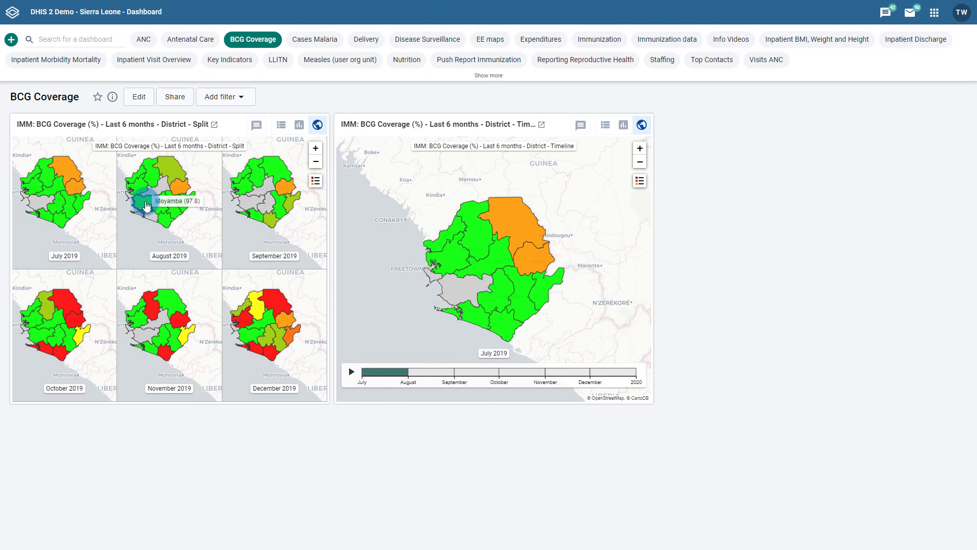
Play the monthly animation of the dashboard's timeline map, stop it, and view August 2019
click(352, 372)
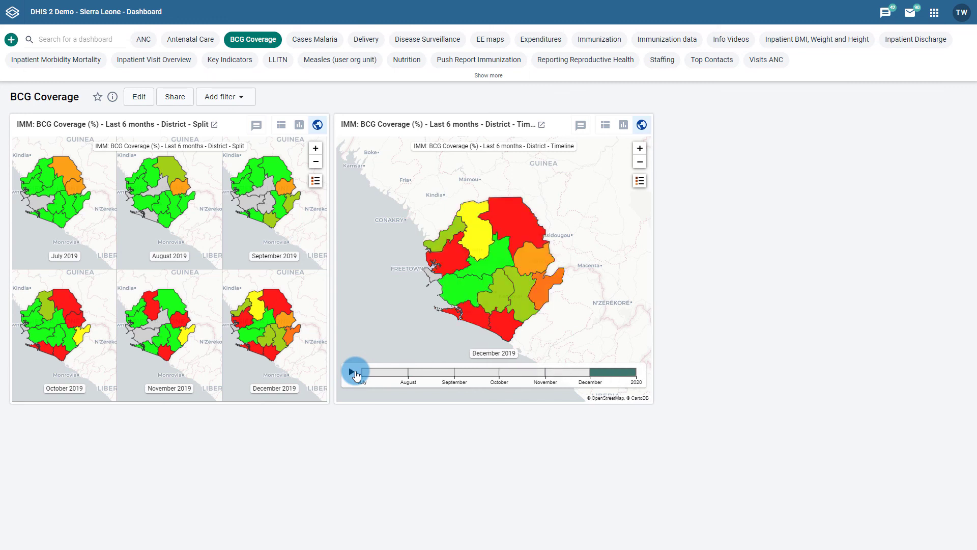
click(352, 372)
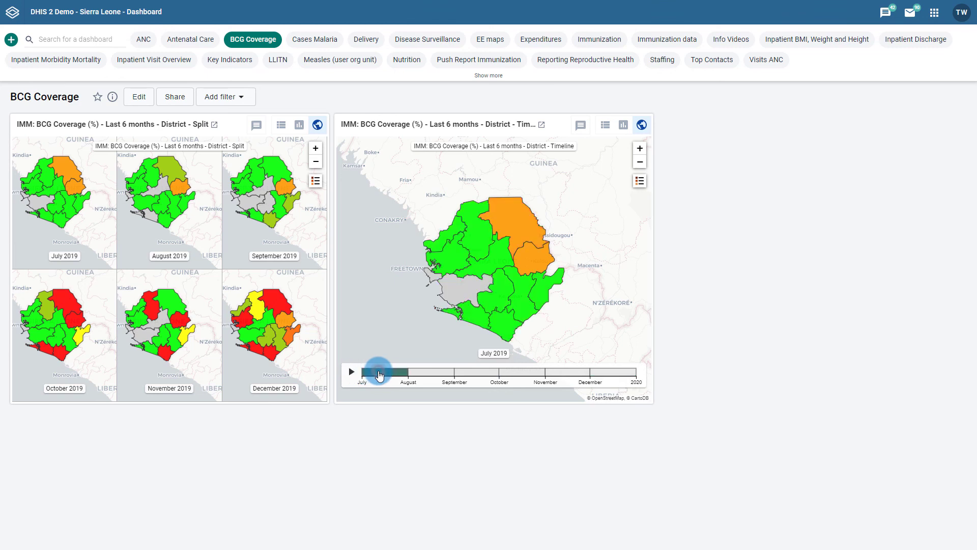
click(435, 372)
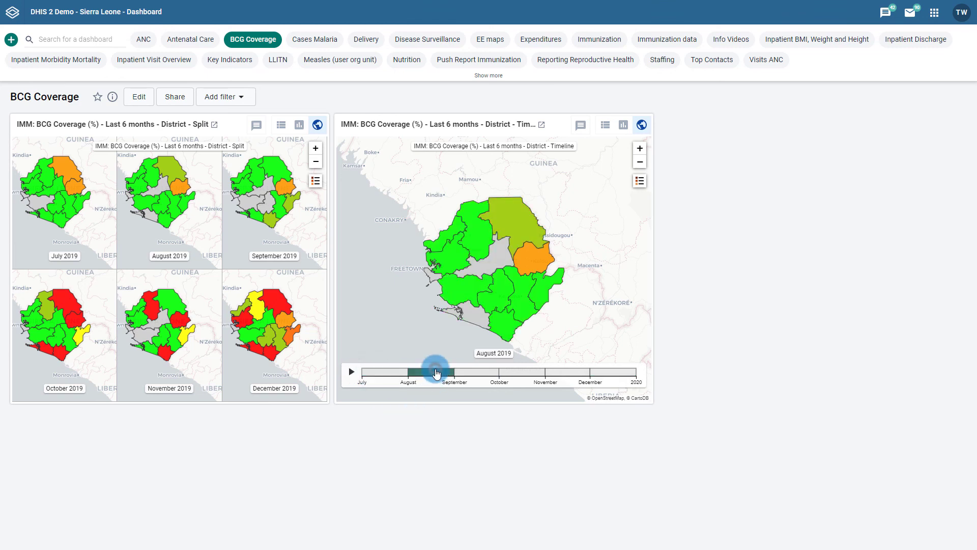